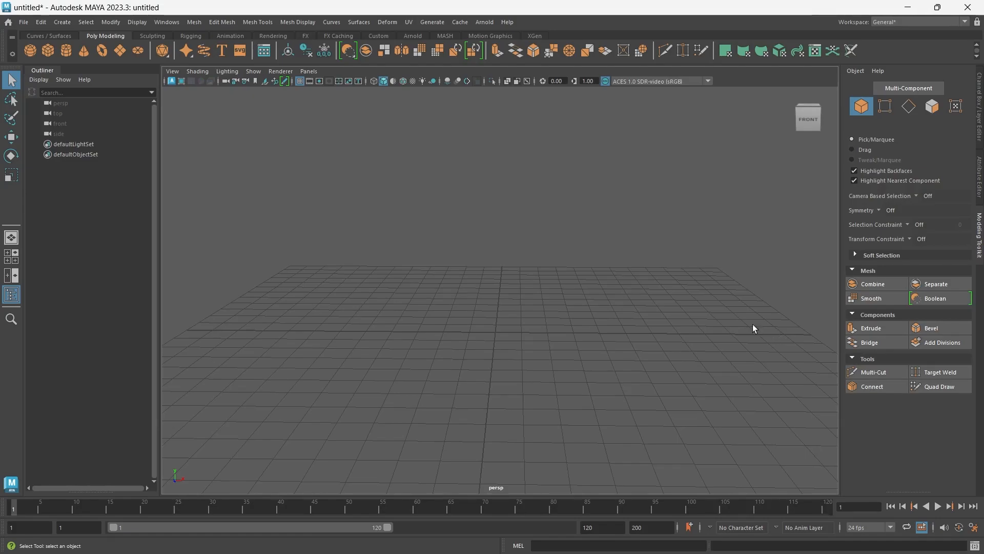
# - Activate the Move tool and review the axis orientation options in its tool settings, leaving World selected
pyautogui.press('w')
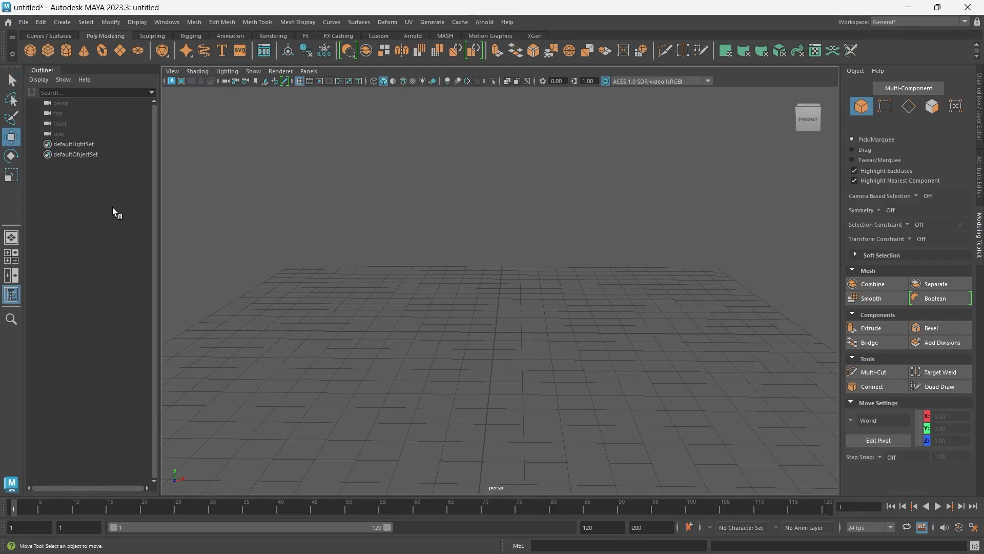
pyautogui.doubleClick(12, 140)
pyautogui.moveTo(197, 86); pyautogui.dragTo(217, 95)
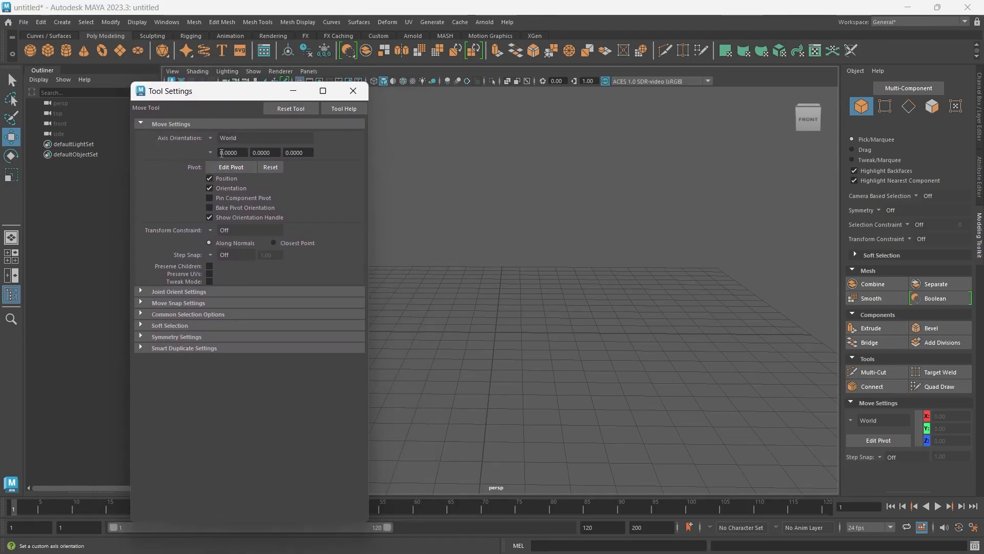
pyautogui.click(209, 138)
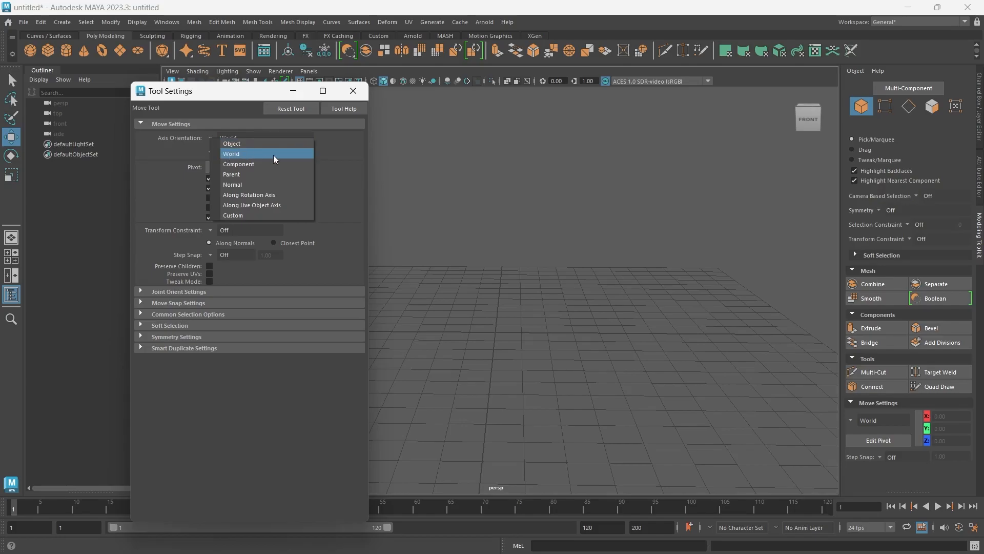
pyautogui.click(172, 172)
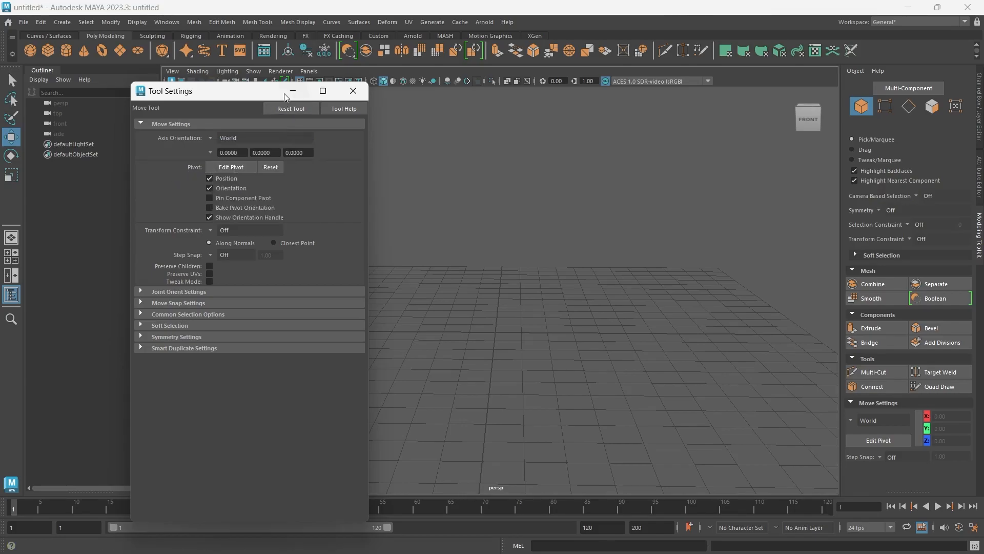
pyautogui.click(353, 90)
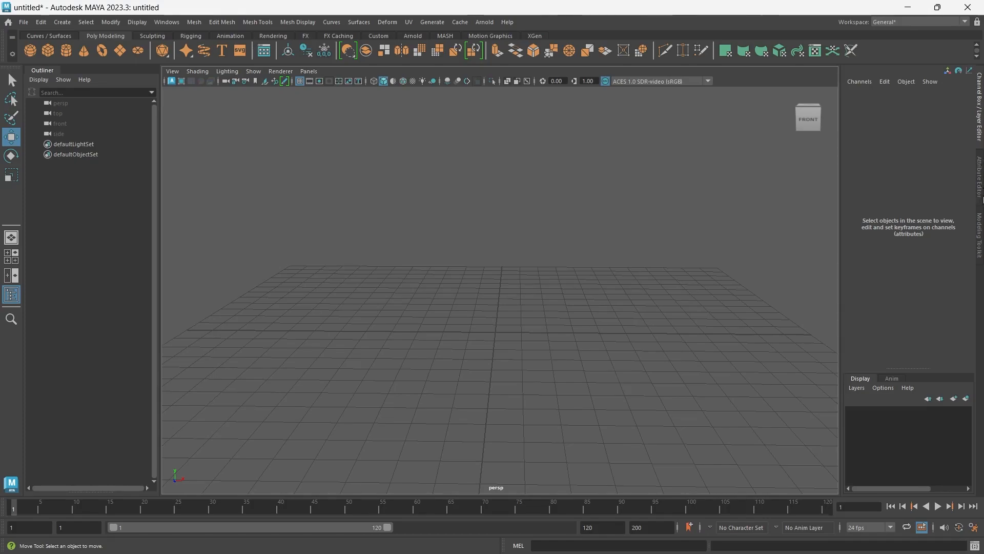
# - Examine the axis orientation choices in the Modeling Toolkit's move settings and in the Move tool's marking menu
pyautogui.click(979, 235)
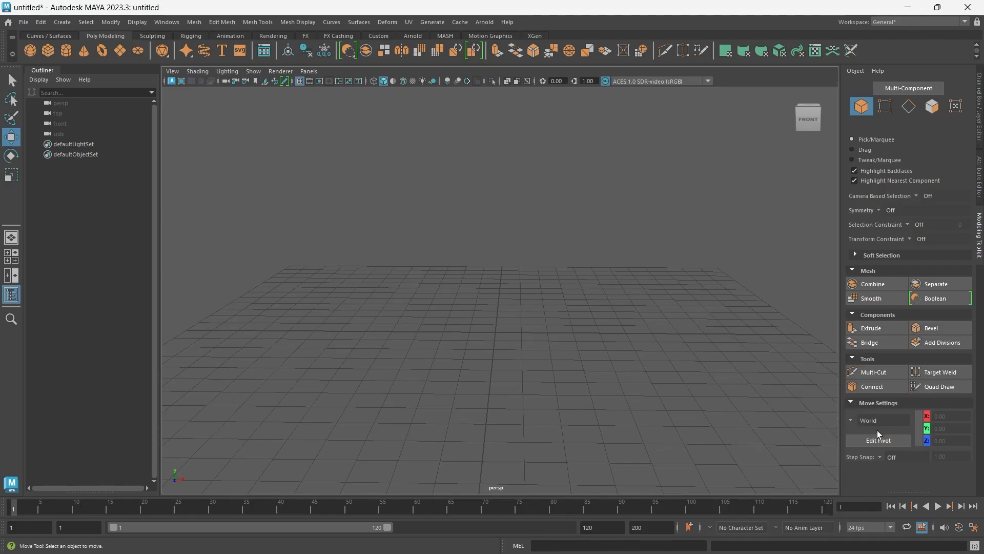
pyautogui.click(854, 421)
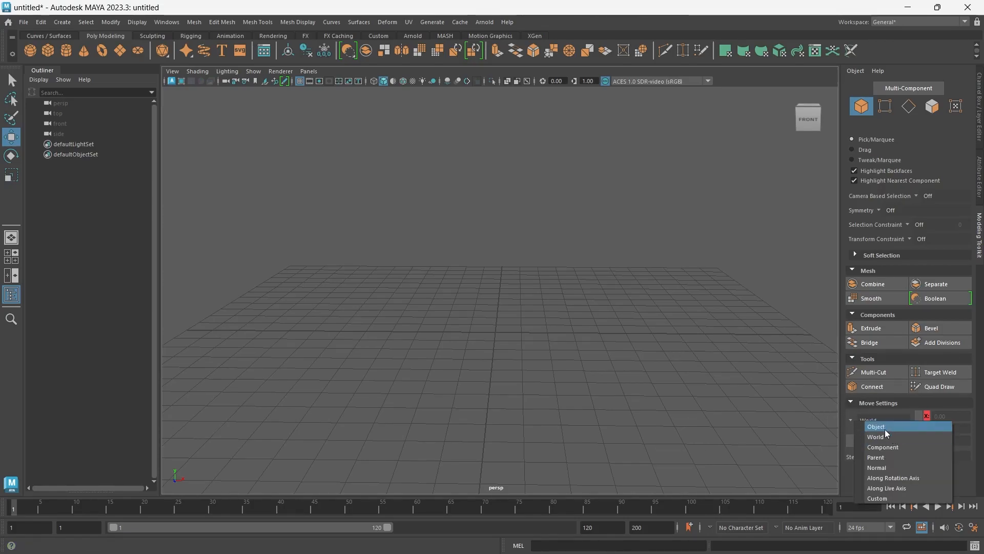
pyautogui.click(634, 222)
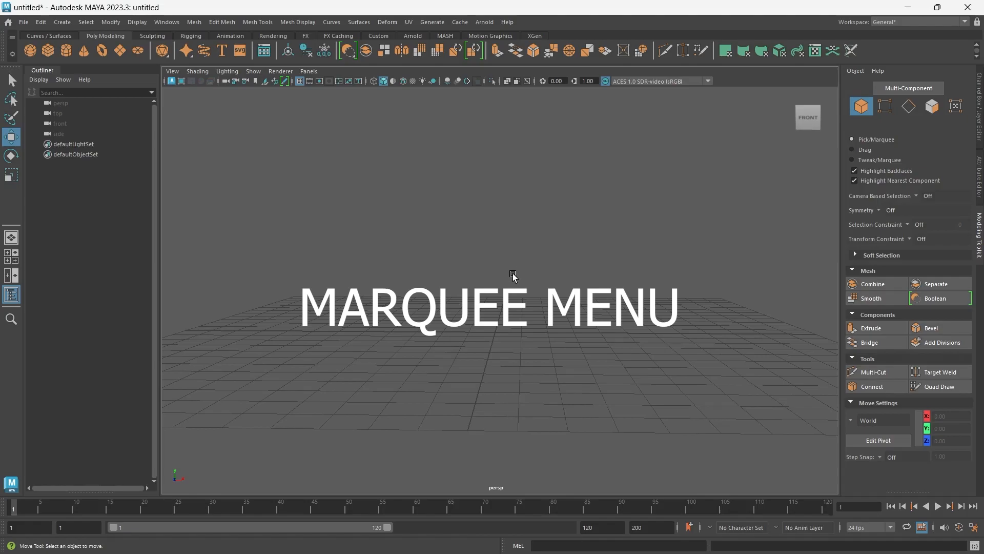
pyautogui.click(509, 241)
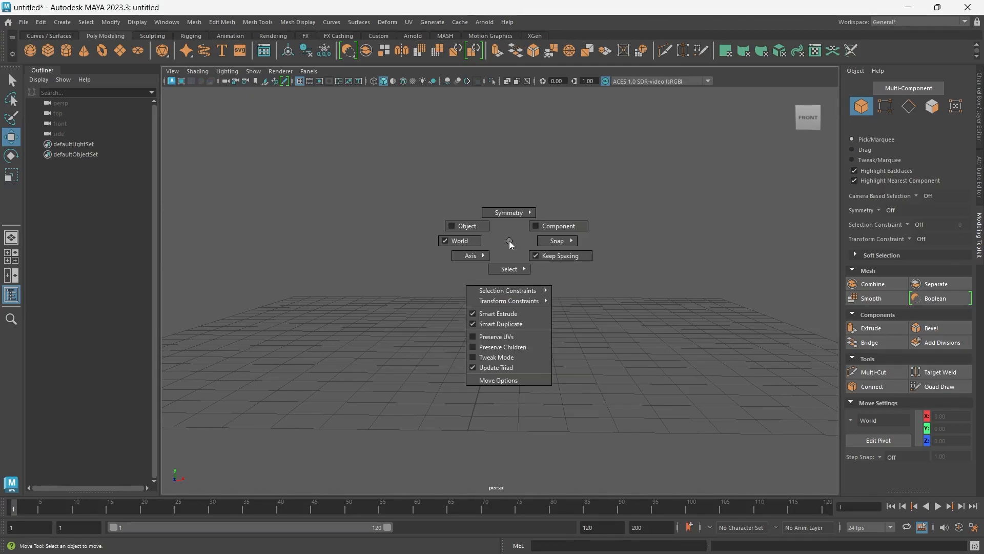
pyautogui.moveTo(509, 240)
pyautogui.mouseDown()
pyautogui.moveTo(462, 226)
pyautogui.moveTo(470, 255)
pyautogui.moveTo(459, 238)
pyautogui.moveTo(519, 235)
pyautogui.moveTo(493, 220)
pyautogui.moveTo(460, 229)
pyautogui.moveTo(502, 232)
pyautogui.moveTo(531, 226)
pyautogui.moveTo(477, 220)
pyautogui.moveTo(530, 216)
pyautogui.moveTo(474, 222)
pyautogui.moveTo(516, 235)
pyautogui.moveTo(508, 246)
pyautogui.mouseUp()
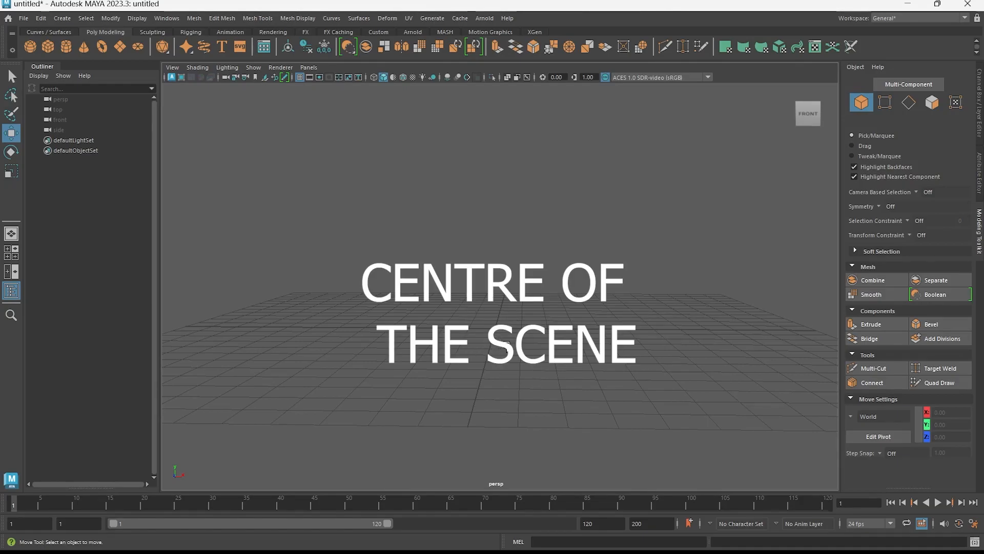
# - Create a polygon cube and move it along the world axes to about X 0.21, Y 0.62, Z -0.66
pyautogui.keyDown('alt'); pyautogui.moveTo(475, 343); pyautogui.dragTo(432, 358); pyautogui.keyUp('alt')
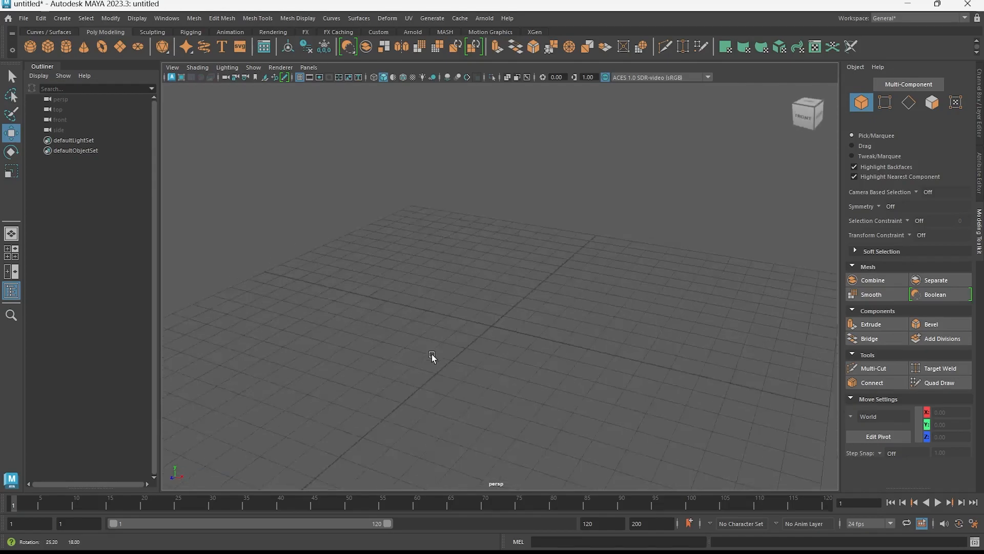
pyautogui.click(46, 49)
pyautogui.keyDown('alt'); pyautogui.moveTo(533, 290); pyautogui.dragTo(497, 258, button='middle'); pyautogui.keyUp('alt')
pyautogui.moveTo(450, 247); pyautogui.dragTo(447, 218)
pyautogui.keyDown('alt'); pyautogui.moveTo(440, 350); pyautogui.dragTo(561, 325); pyautogui.keyUp('alt')
pyautogui.moveTo(521, 282); pyautogui.dragTo(531, 299)
pyautogui.keyDown('alt'); pyautogui.moveTo(575, 358); pyautogui.dragTo(538, 369); pyautogui.keyUp('alt')
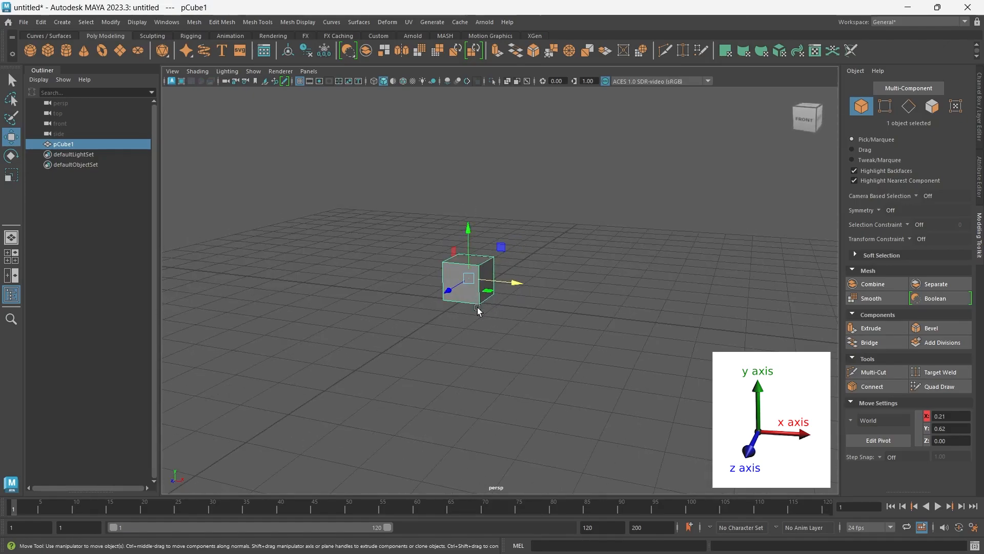
pyautogui.moveTo(456, 290)
pyautogui.mouseDown()
pyautogui.moveTo(442, 299)
pyautogui.moveTo(475, 279)
pyautogui.moveTo(411, 323)
pyautogui.moveTo(441, 309)
pyautogui.moveTo(460, 285)
pyautogui.mouseUp()
pyautogui.keyDown('alt'); pyautogui.moveTo(419, 356); pyautogui.dragTo(503, 347); pyautogui.keyUp('alt')
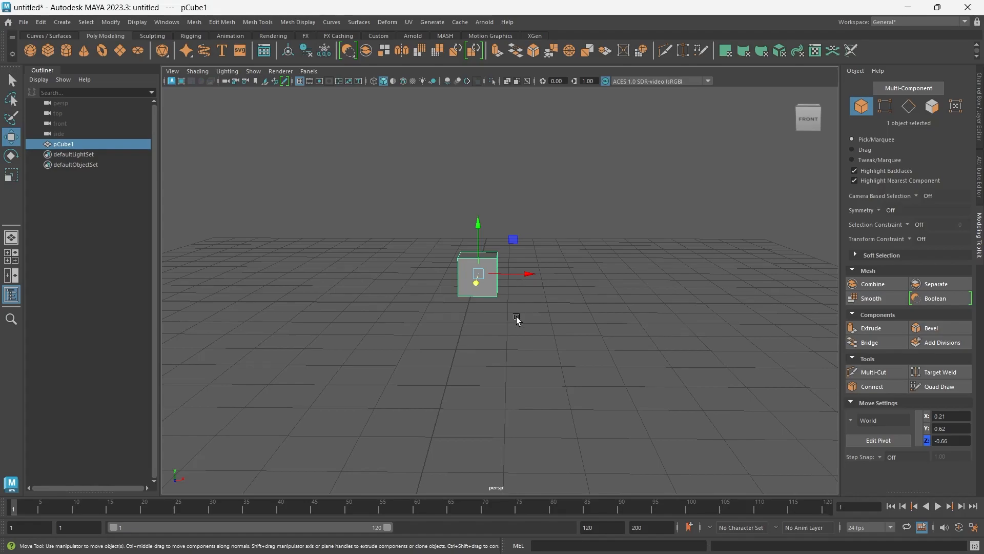
# - Raise the cube to about Y 1.01, tilt it around its X axis, and return to the Move tool
pyautogui.press('alt')
pyautogui.keyDown('alt'); pyautogui.moveTo(547, 301); pyautogui.dragTo(493, 324); pyautogui.keyUp('alt')
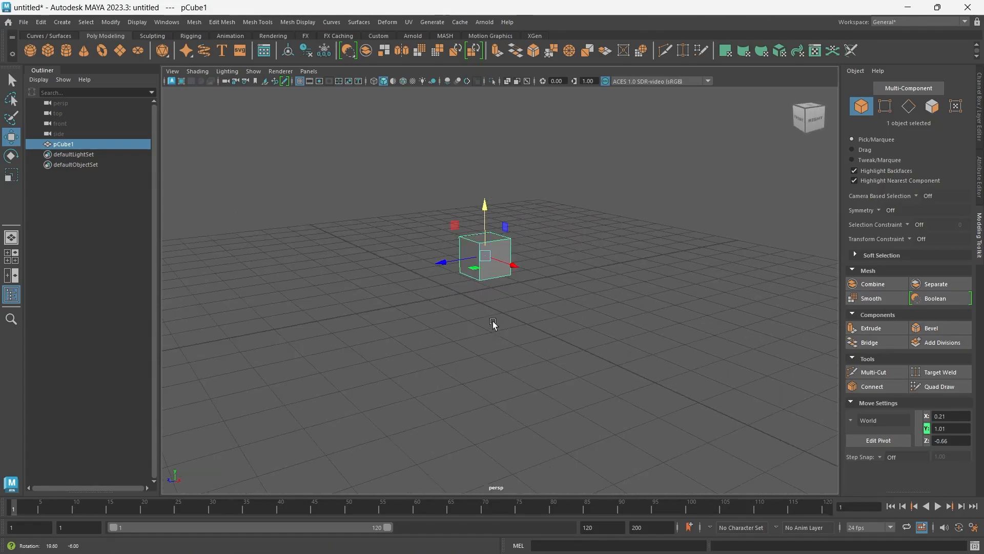
pyautogui.scroll(3, 493, 323)
pyautogui.press('e')
pyautogui.moveTo(444, 211); pyautogui.dragTo(397, 307)
pyautogui.press('w')
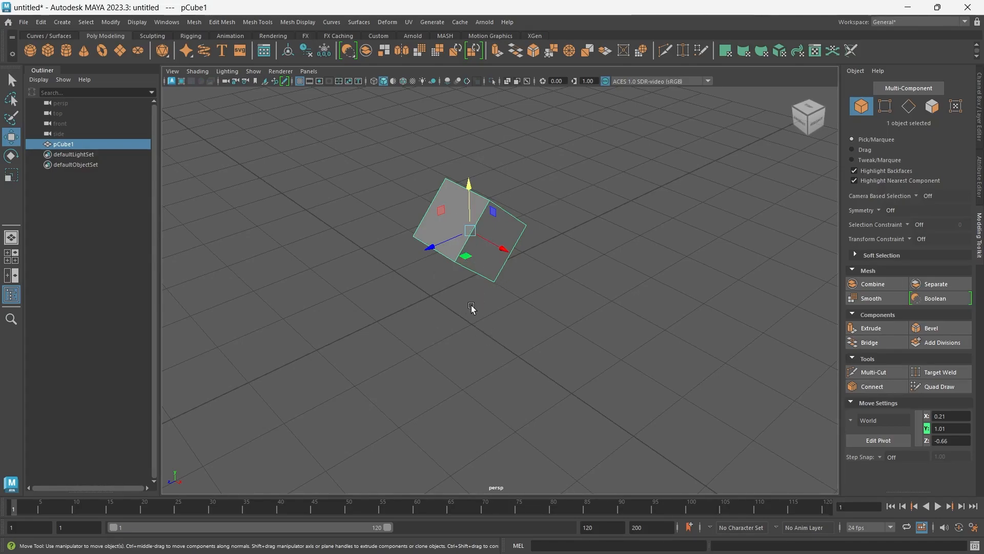
# - Switch the Move tool's axis orientation to Object for the tilted cube
pyautogui.press('alt')
pyautogui.moveTo(481, 301)
pyautogui.keyDown('alt'); pyautogui.mouseDown()
pyautogui.moveTo(446, 301)
pyautogui.moveTo(479, 284)
pyautogui.mouseUp(); pyautogui.keyUp('alt')
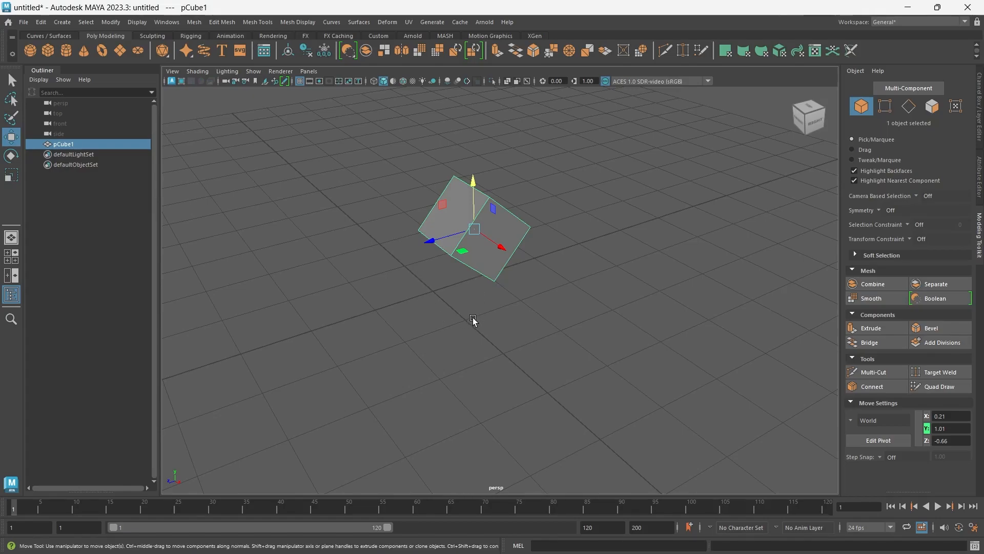
pyautogui.moveTo(478, 244); pyautogui.dragTo(429, 229)
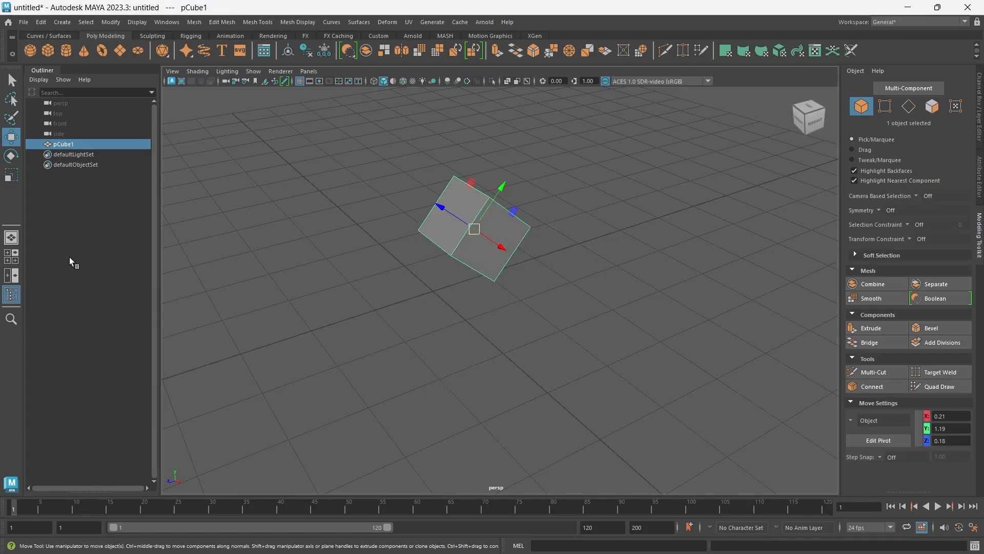
pyautogui.keyDown('alt'); pyautogui.moveTo(497, 274); pyautogui.dragTo(431, 267); pyautogui.keyUp('alt')
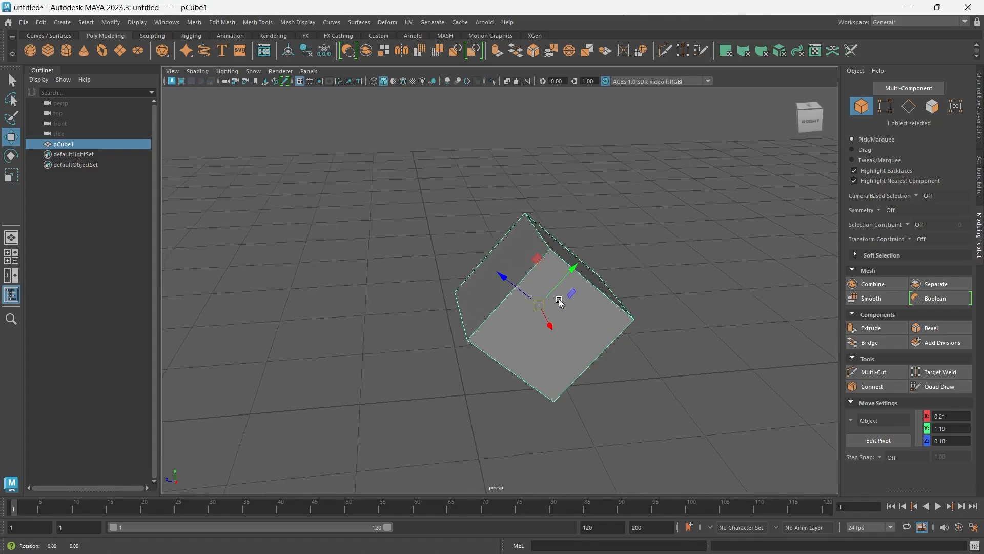
pyautogui.keyDown('alt'); pyautogui.moveTo(558, 277); pyautogui.dragTo(538, 300); pyautogui.keyUp('alt')
# - Select a corner vertex of the cube and switch the Move tool's axis orientation to Component
pyautogui.moveTo(533, 256); pyautogui.dragTo(489, 255, button='right')
pyautogui.click(528, 252)
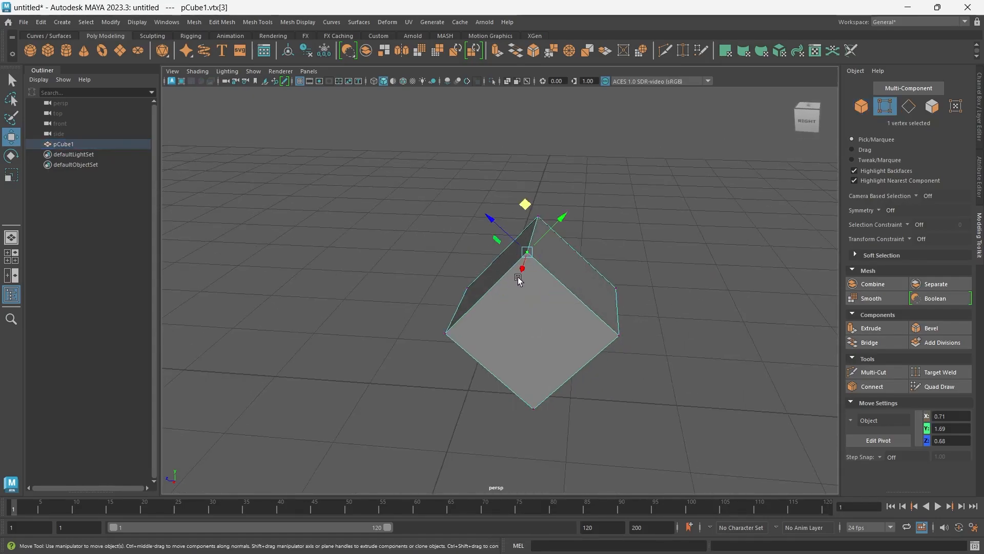
pyautogui.keyDown('alt'); pyautogui.moveTo(519, 277); pyautogui.dragTo(522, 287); pyautogui.keyUp('alt')
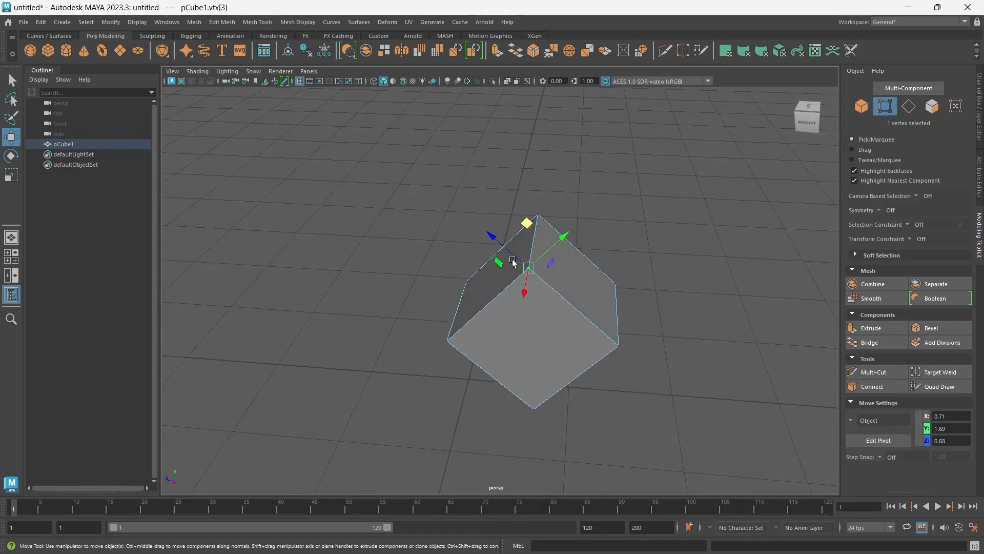
pyautogui.click(530, 269)
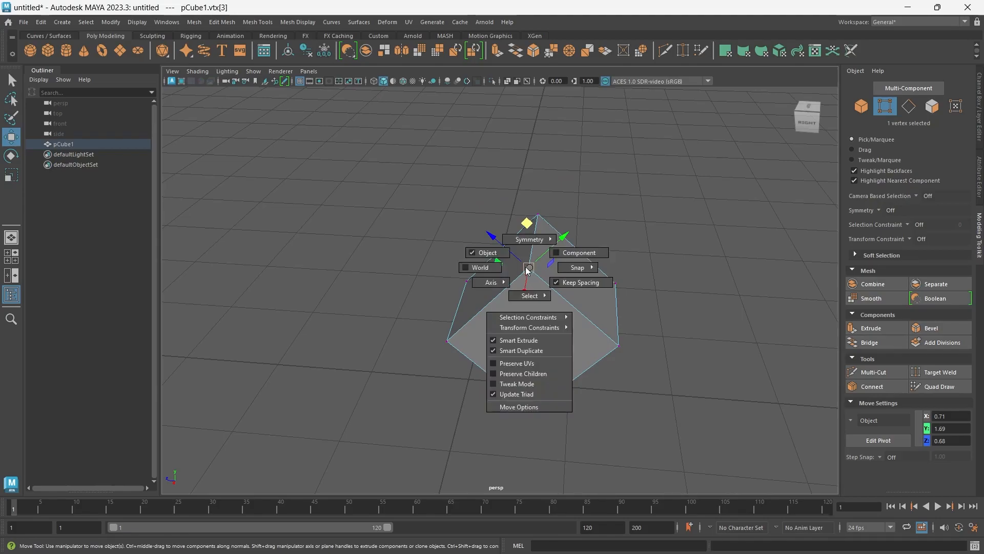
pyautogui.click(559, 253)
pyautogui.keyDown('alt'); pyautogui.moveTo(544, 336); pyautogui.dragTo(567, 347); pyautogui.keyUp('alt')
pyautogui.keyDown('alt'); pyautogui.moveTo(568, 255); pyautogui.dragTo(554, 325); pyautogui.keyUp('alt')
# - Select three of the cube's faces to examine the Move handle's component orientation, and clear the selection
pyautogui.press('F11')
pyautogui.click(556, 296)
pyautogui.keyDown('shift'); pyautogui.click(503, 358); pyautogui.keyUp('shift')
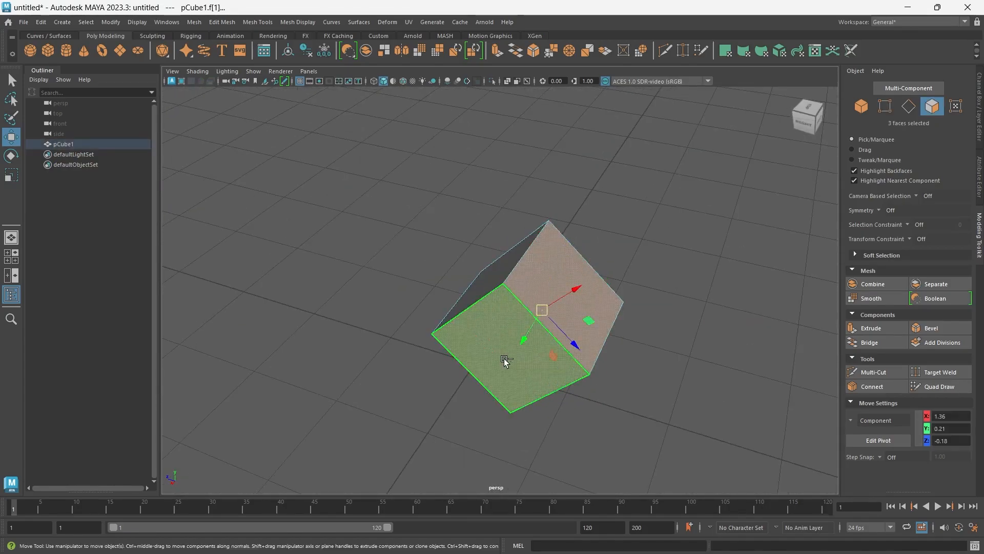
pyautogui.keyDown('alt'); pyautogui.moveTo(523, 393); pyautogui.dragTo(505, 382); pyautogui.keyUp('alt')
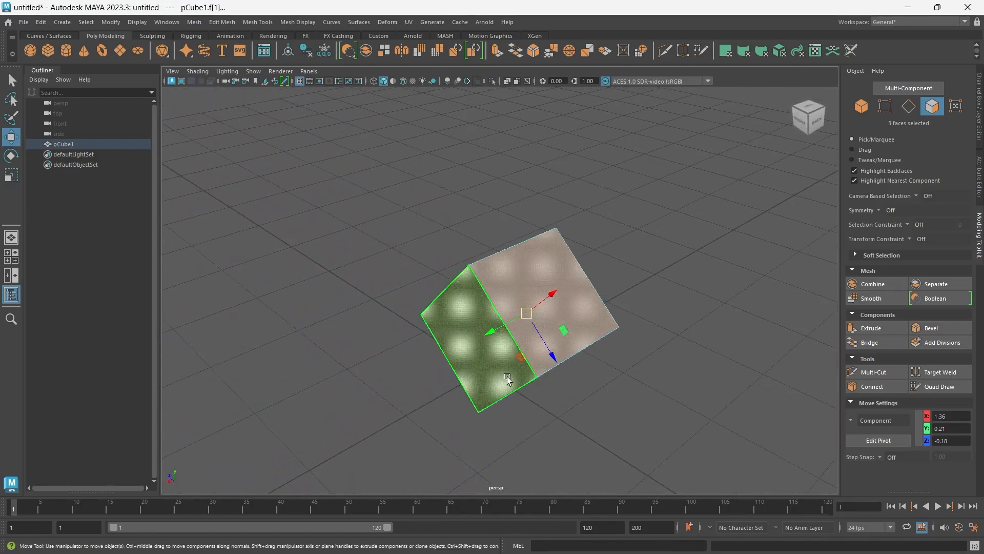
pyautogui.click(626, 279)
pyautogui.keyDown('alt'); pyautogui.moveTo(494, 337); pyautogui.dragTo(519, 336); pyautogui.keyUp('alt')
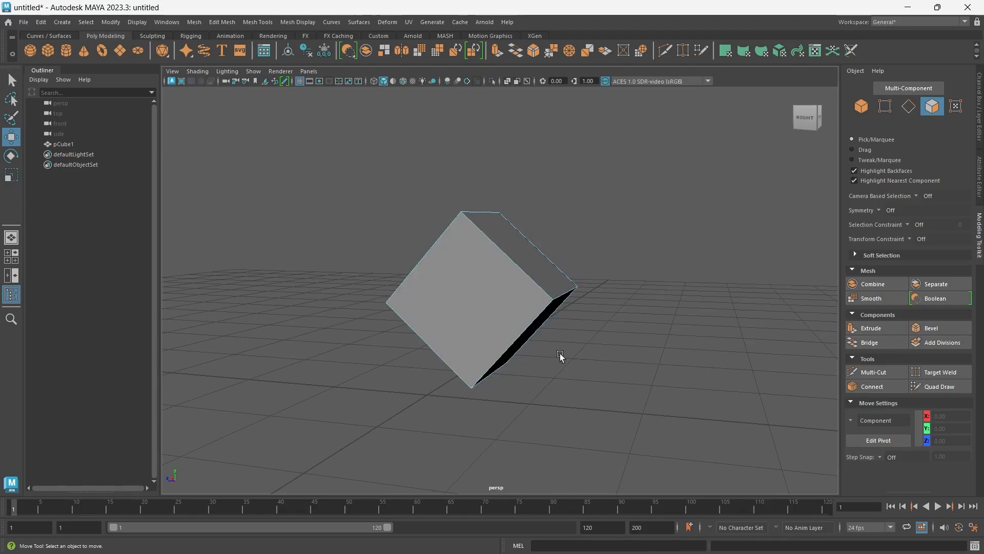